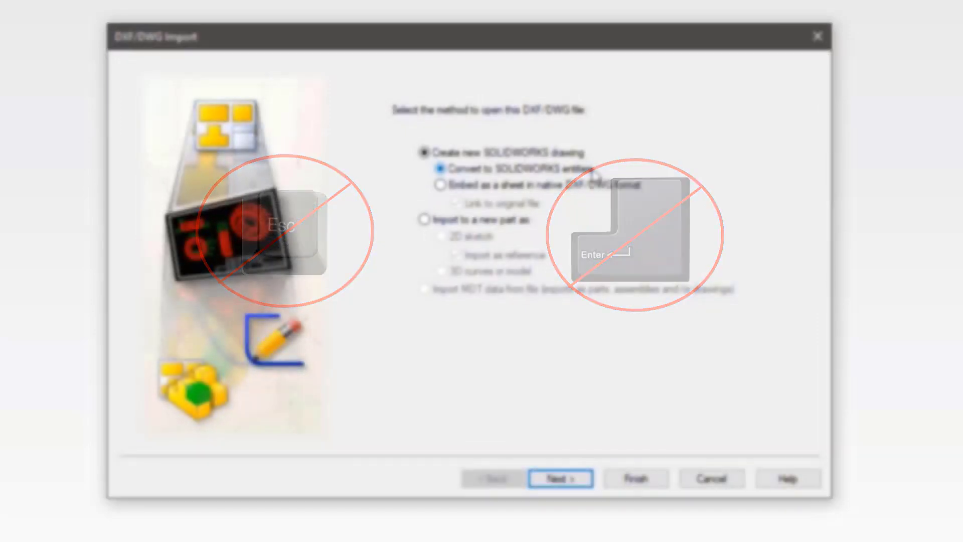
# - Keep all seven layers checked, including the Model sheet, and move past layer mapping
pyautogui.click(575, 482)
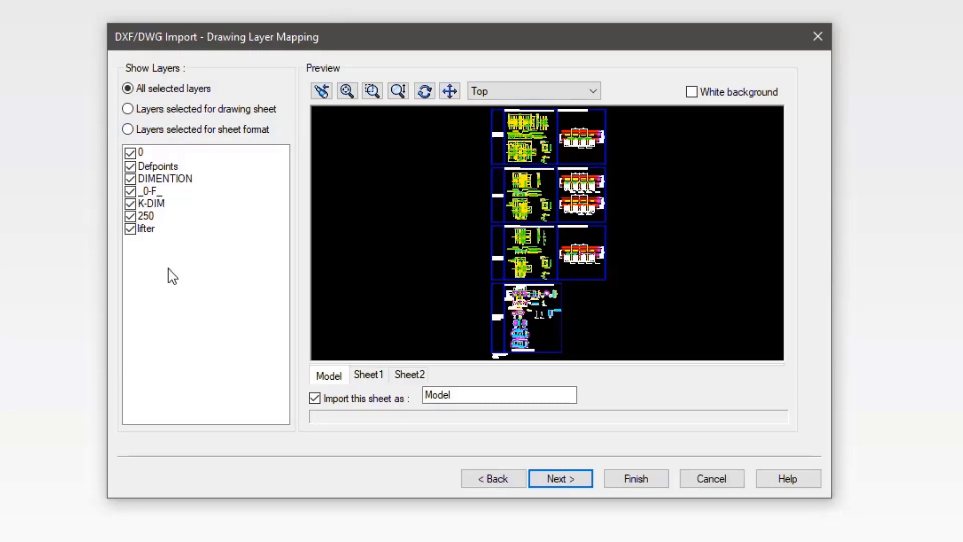
# - Go to document settings, set the data units to Inches, and open the paper sizes
pyautogui.click(573, 477)
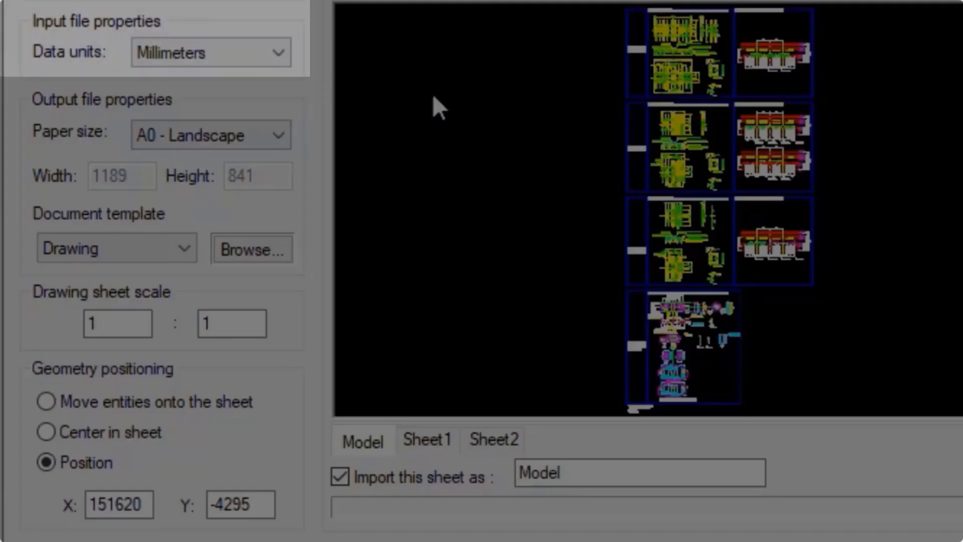
pyautogui.click(280, 50)
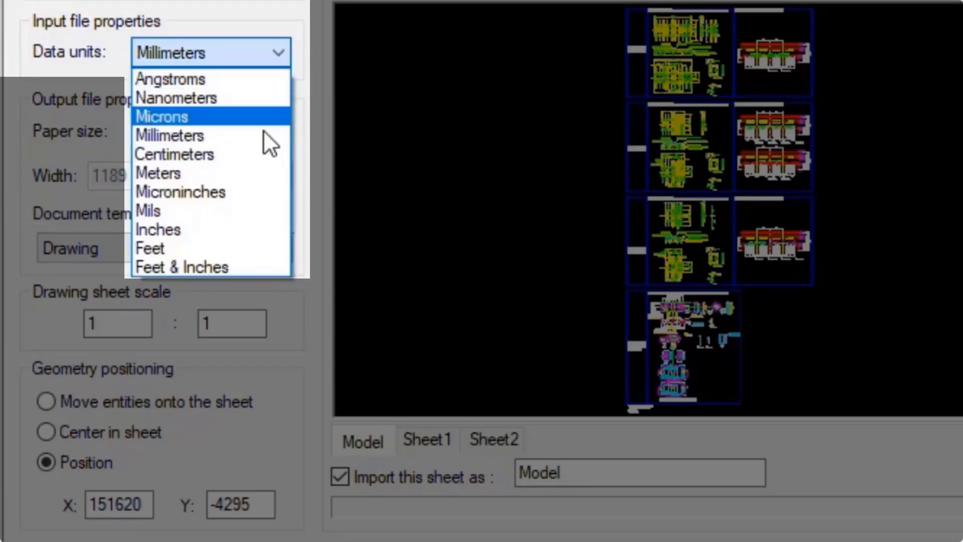
pyautogui.click(231, 229)
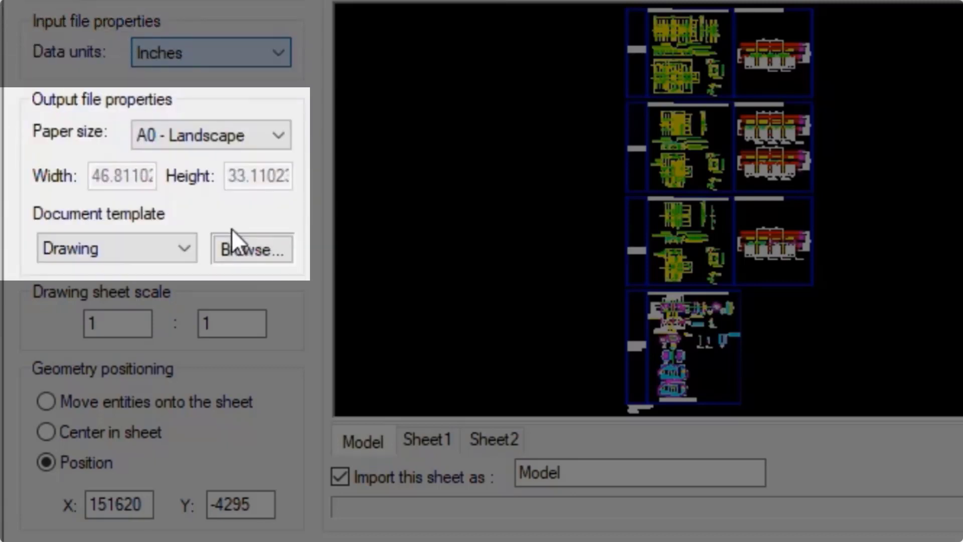
pyautogui.click(277, 134)
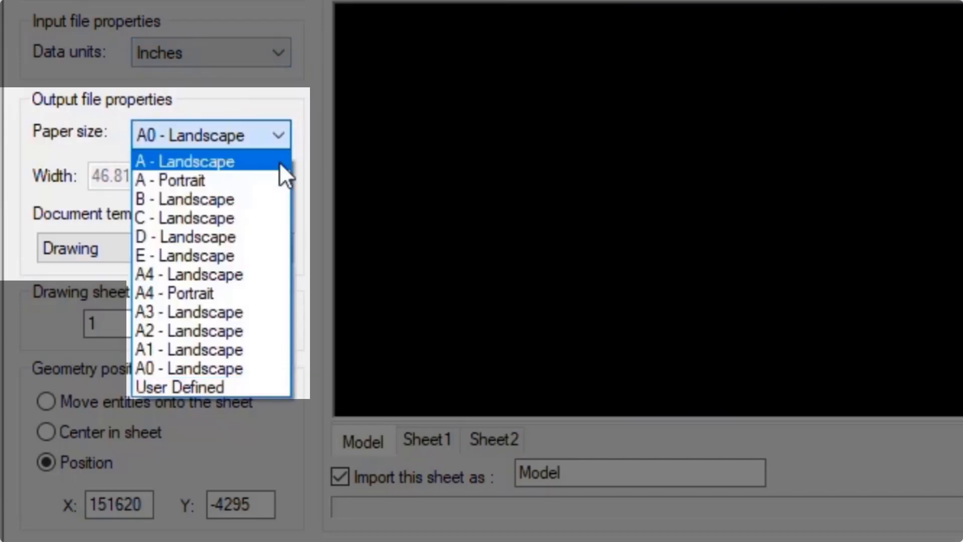
# - Choose A - Landscape paper, set sheet scale 1:950, and position geometry at X -19.5, Y -29114.7
pyautogui.click(252, 164)
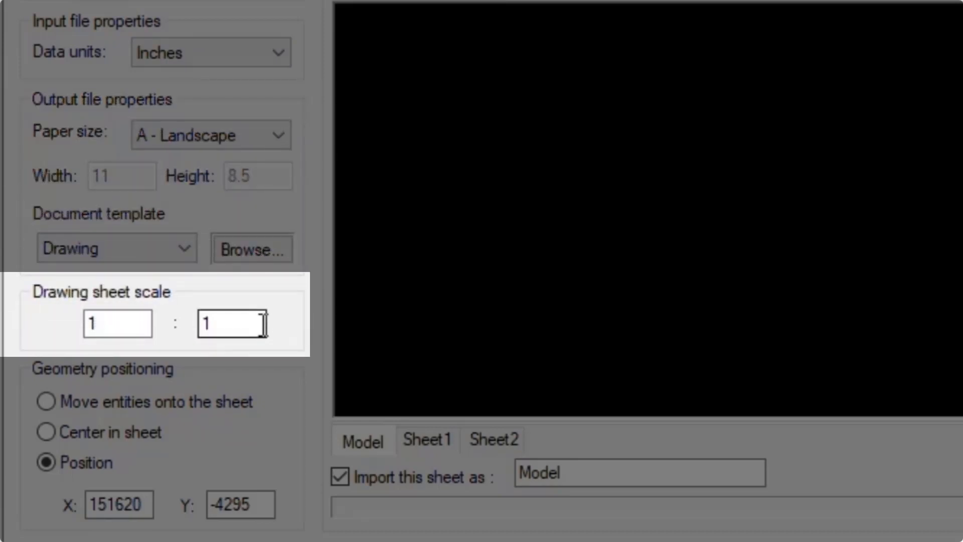
pyautogui.moveTo(256, 324); pyautogui.dragTo(198, 326)
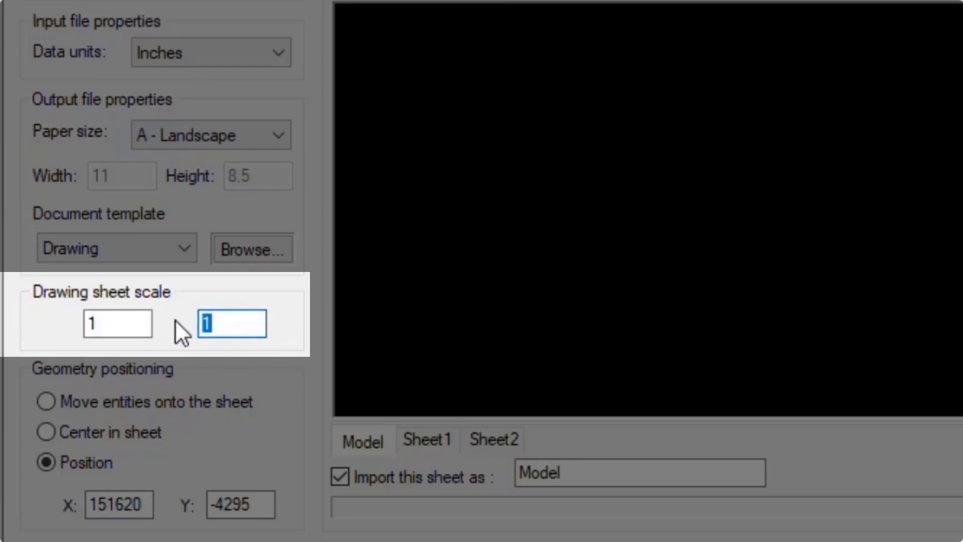
pyautogui.write('20')
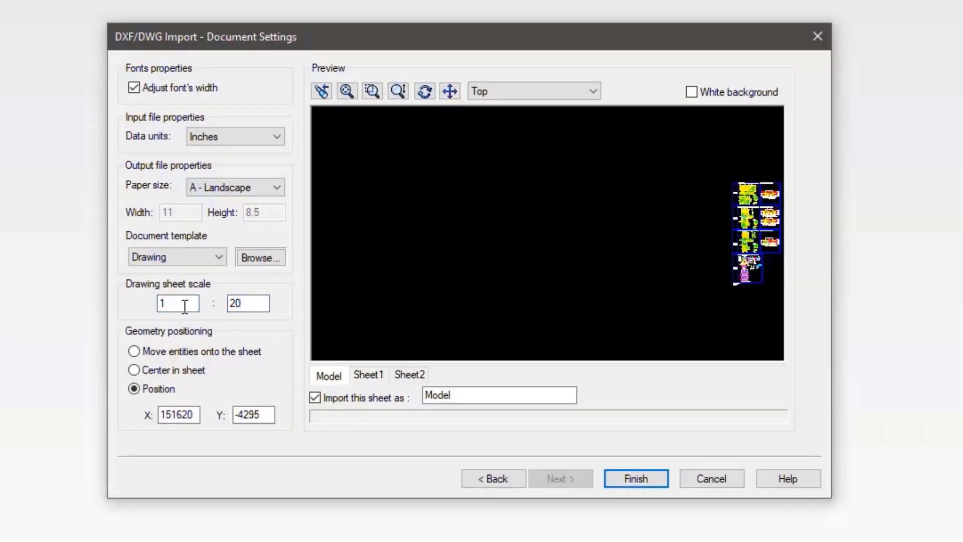
pyautogui.press('Tab')
pyautogui.write('50')
pyautogui.click(266, 351)
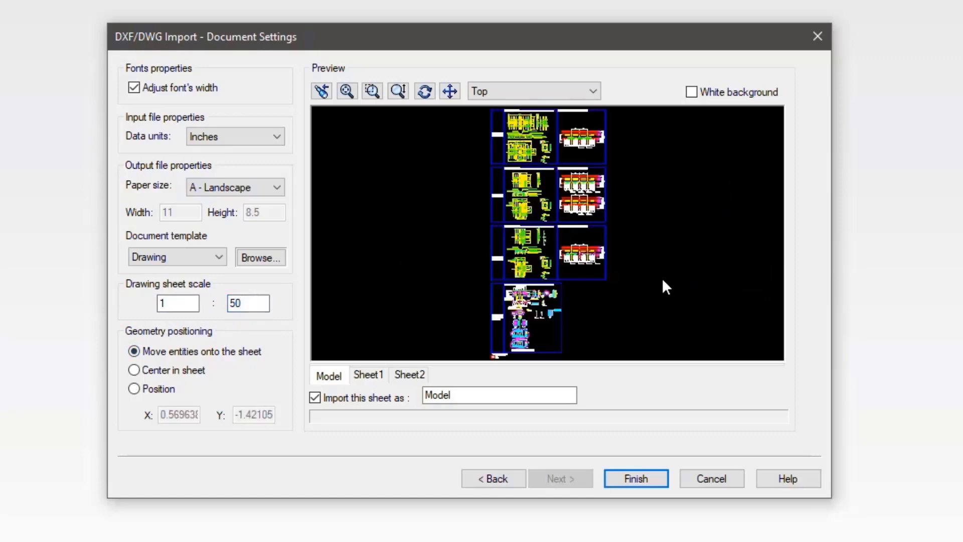
pyautogui.doubleClick(246, 303)
pyautogui.write('5000')
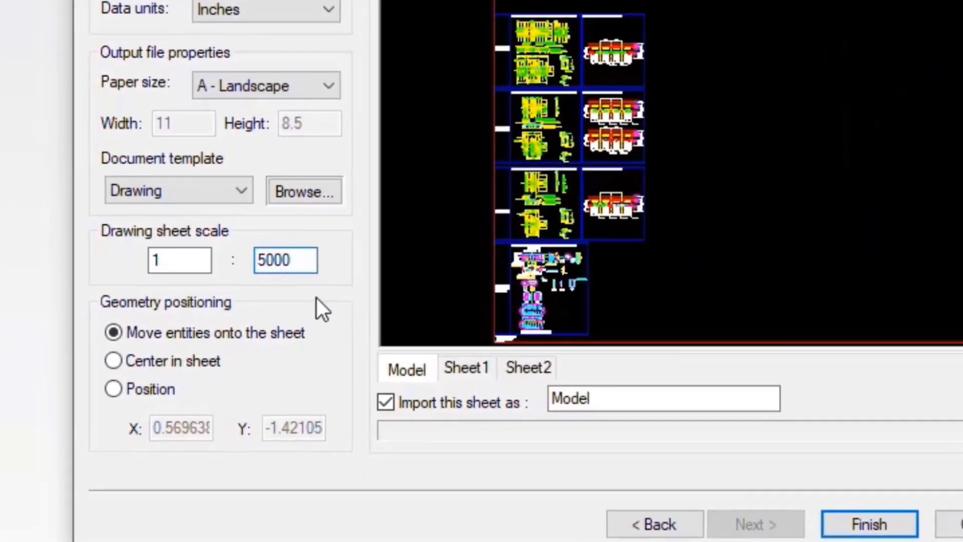
pyautogui.moveTo(301, 261); pyautogui.dragTo(208, 263)
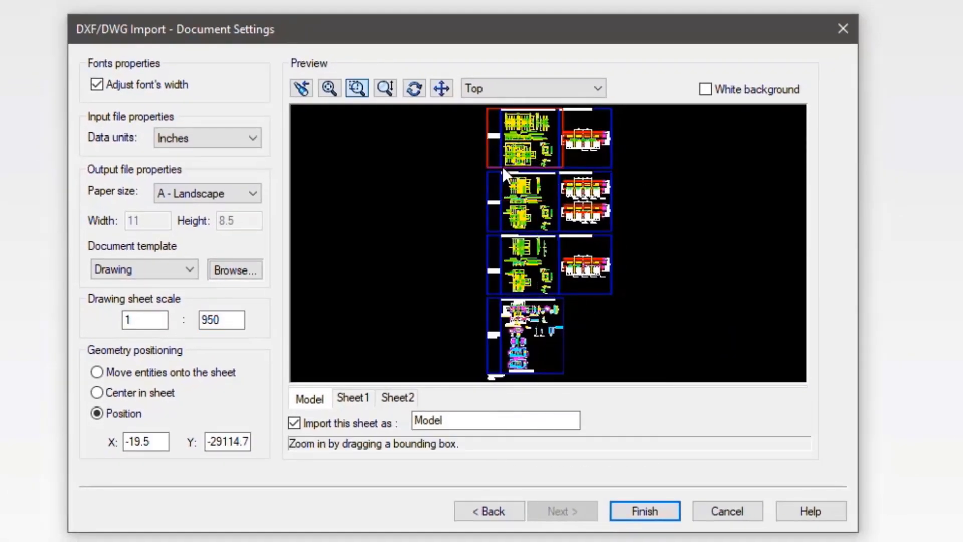
# - Finish the import, agreeing to explode blocks and to ignore polyline widths
pyautogui.click(634, 511)
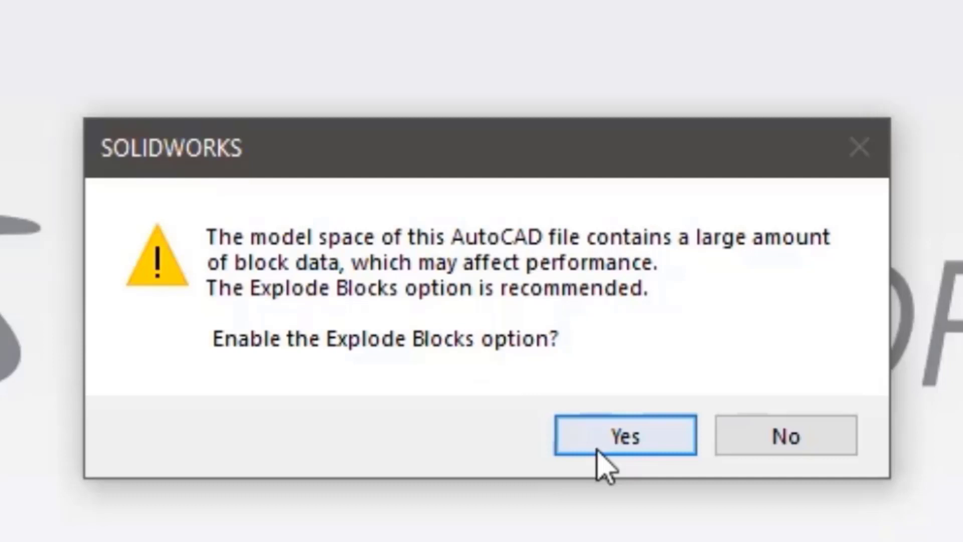
pyautogui.click(600, 449)
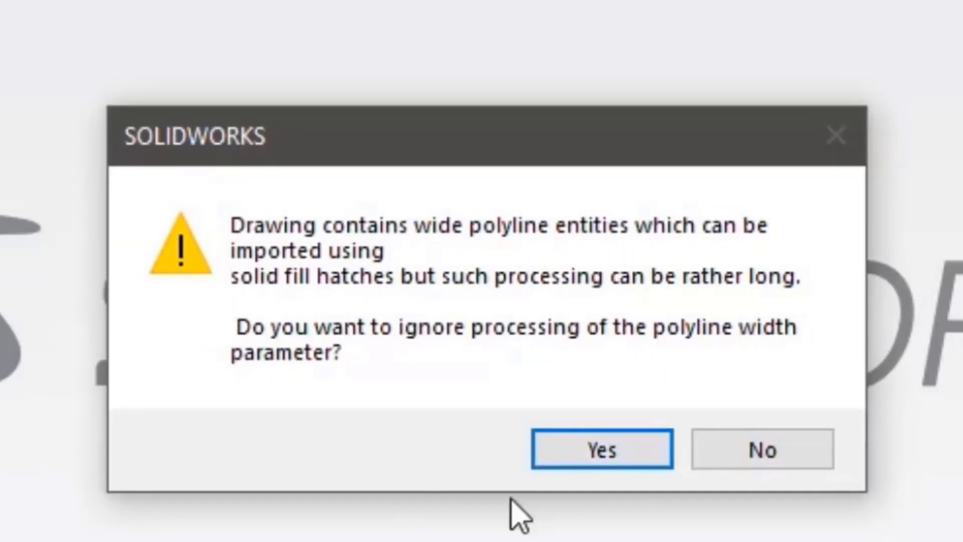
pyautogui.click(601, 450)
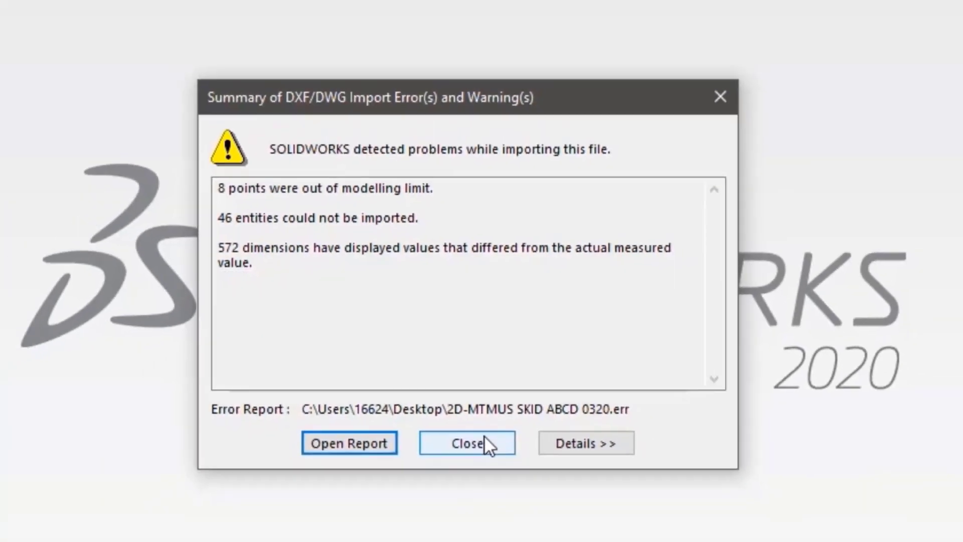
# - Close the import errors and warnings summary once the Draw6 drawing has loaded
pyautogui.click(497, 485)
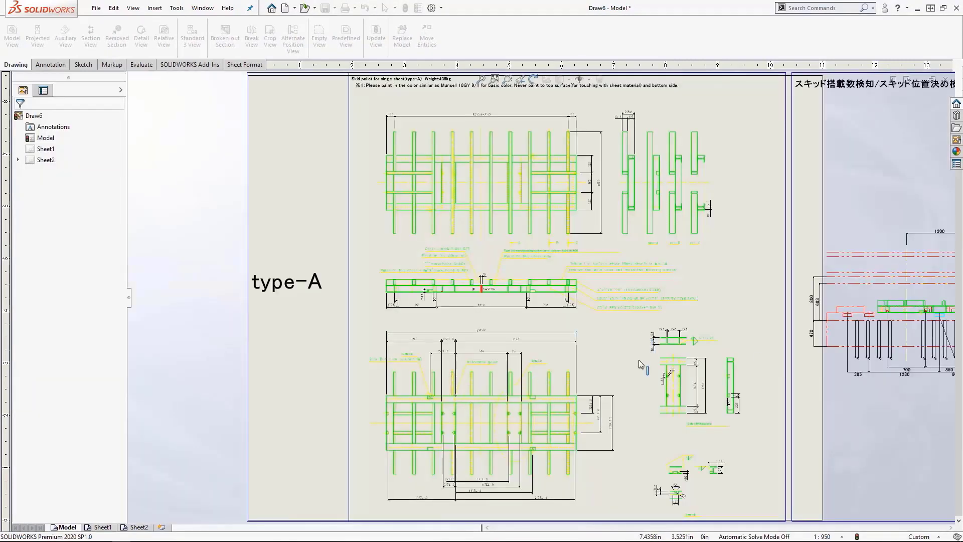
# - Delete the right-hand, type-C, type-D and type-B views, leaving type-A fitted to the window
pyautogui.scroll(4, 639, 360)
pyautogui.click(662, 411)
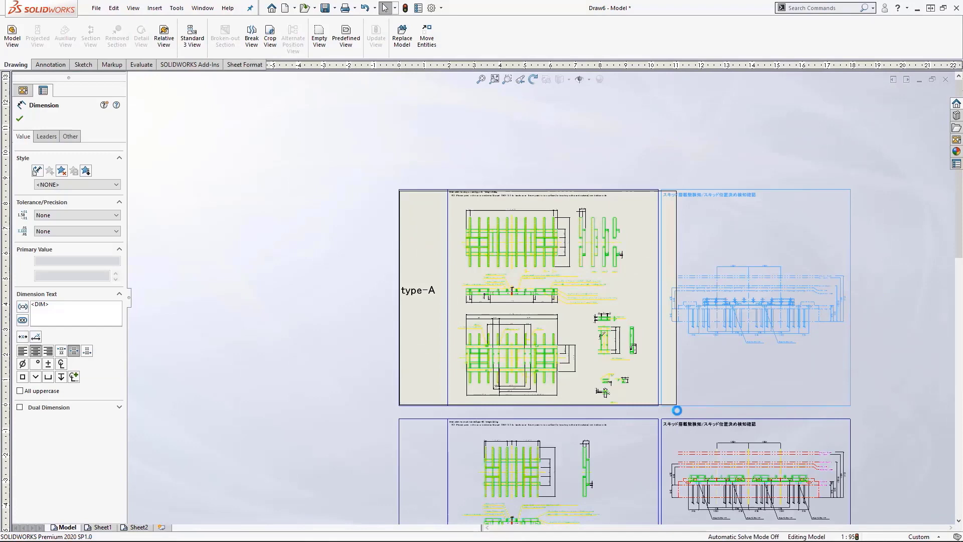
pyautogui.press('Delete')
pyautogui.scroll(-4, 476, 511)
pyautogui.moveTo(475, 508); pyautogui.dragTo(481, 493)
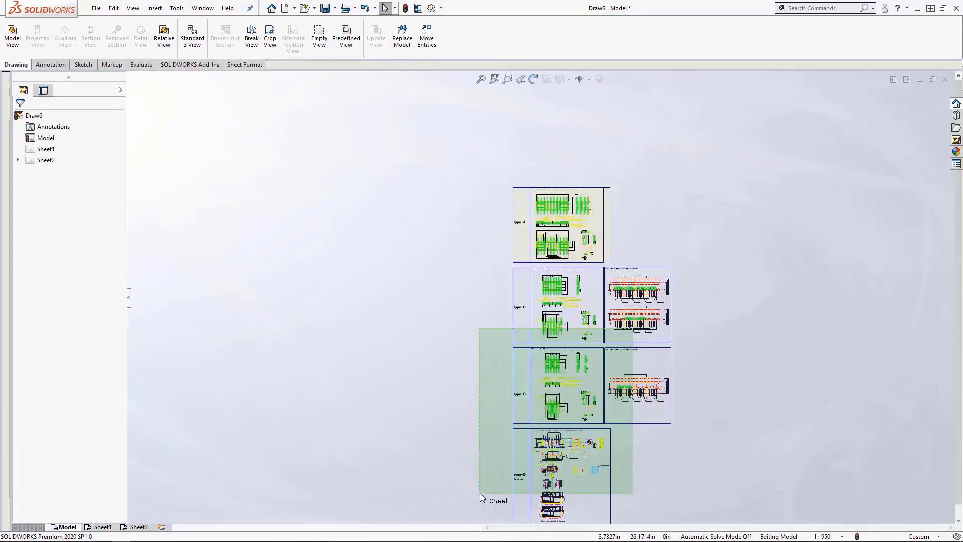
pyautogui.scroll(-2, 480, 493)
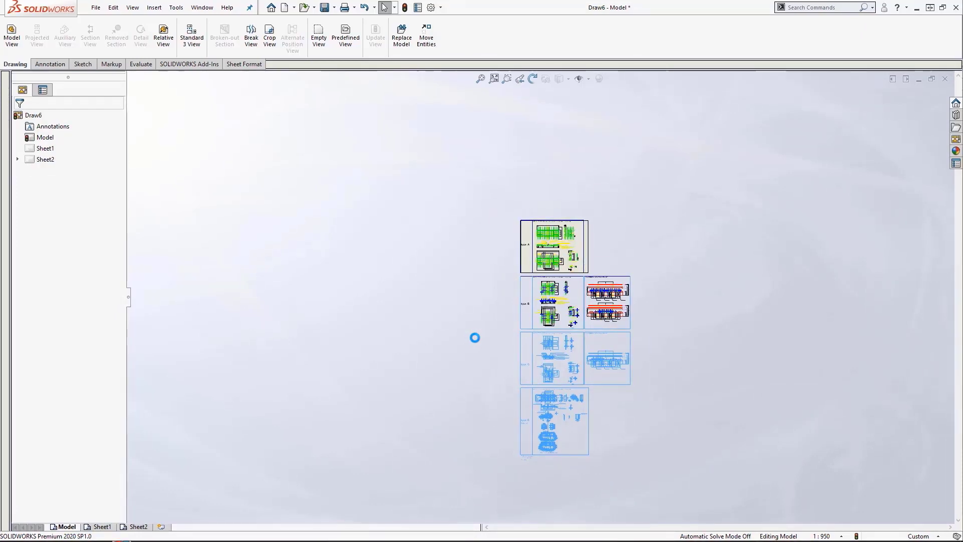
pyautogui.press('Delete')
pyautogui.press('f')
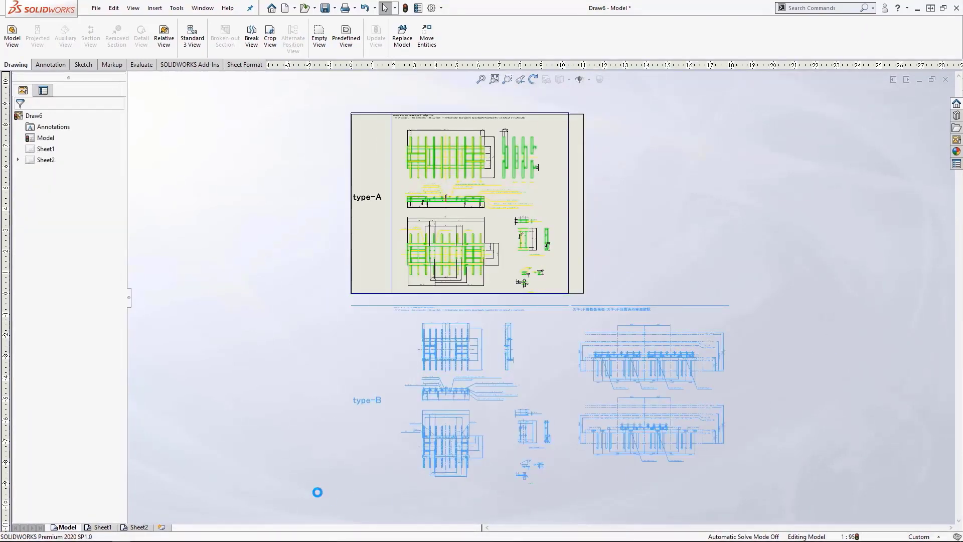
pyautogui.press('Delete')
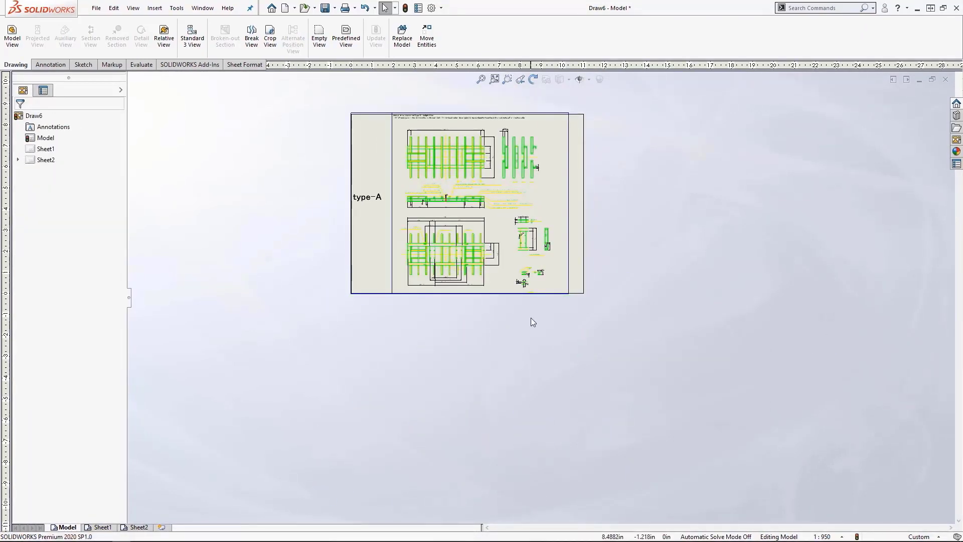
pyautogui.press('f')
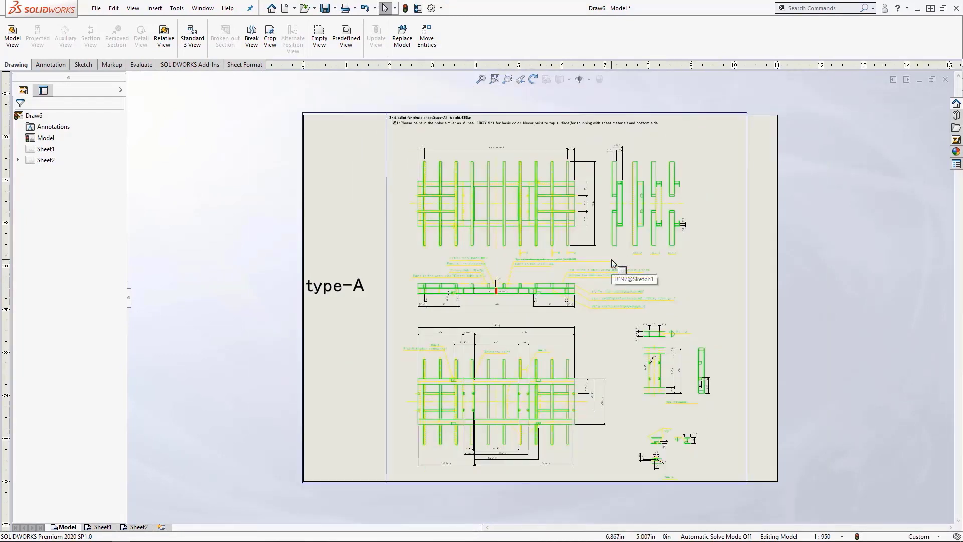
# - Select the whole type-A view, start Move Entities from the sheet corner, then cancel it
pyautogui.moveTo(766, 93); pyautogui.dragTo(244, 512)
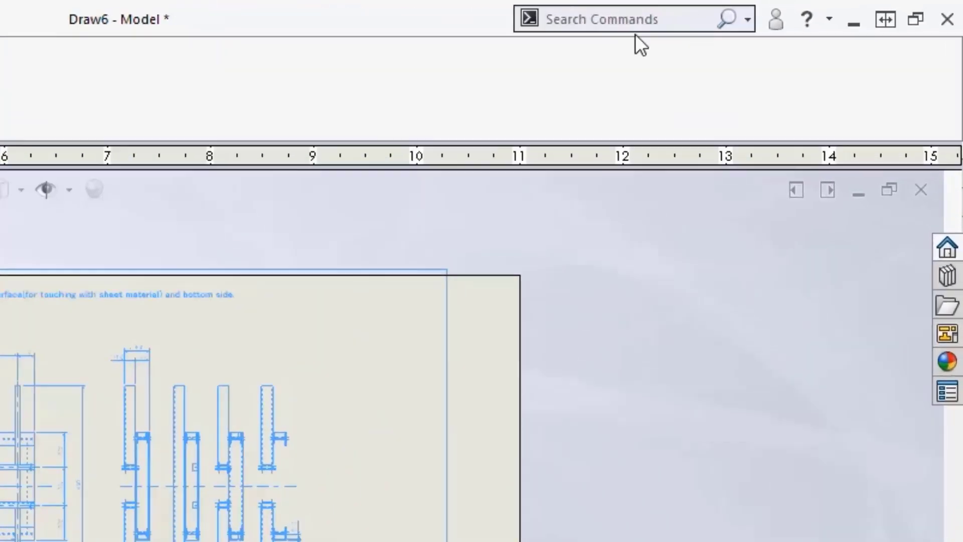
pyautogui.click(629, 21)
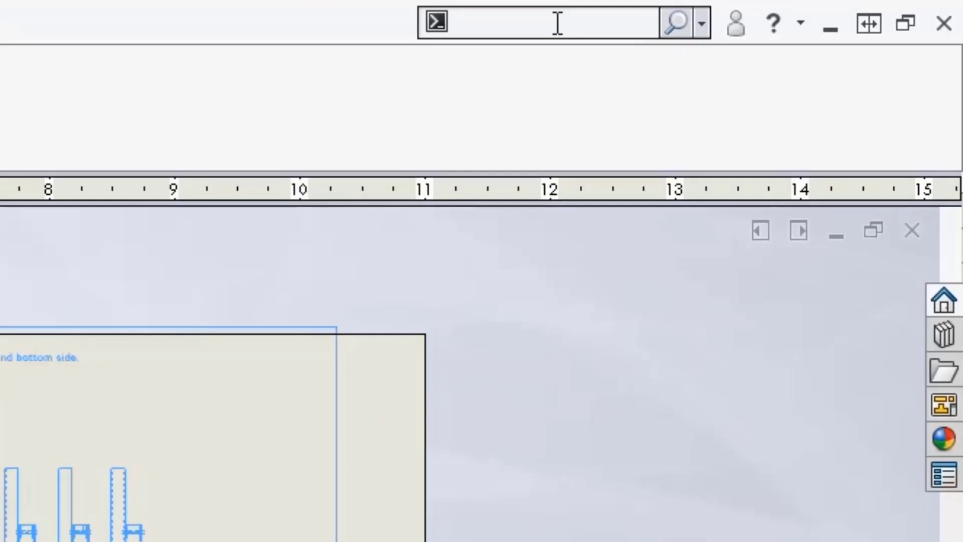
pyautogui.write('move')
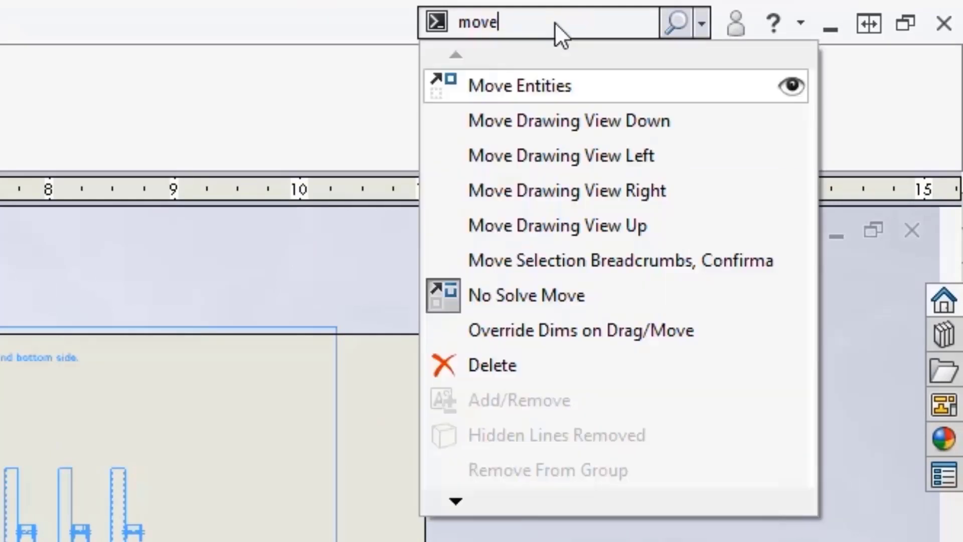
pyautogui.click(433, 25)
pyautogui.click(702, 20)
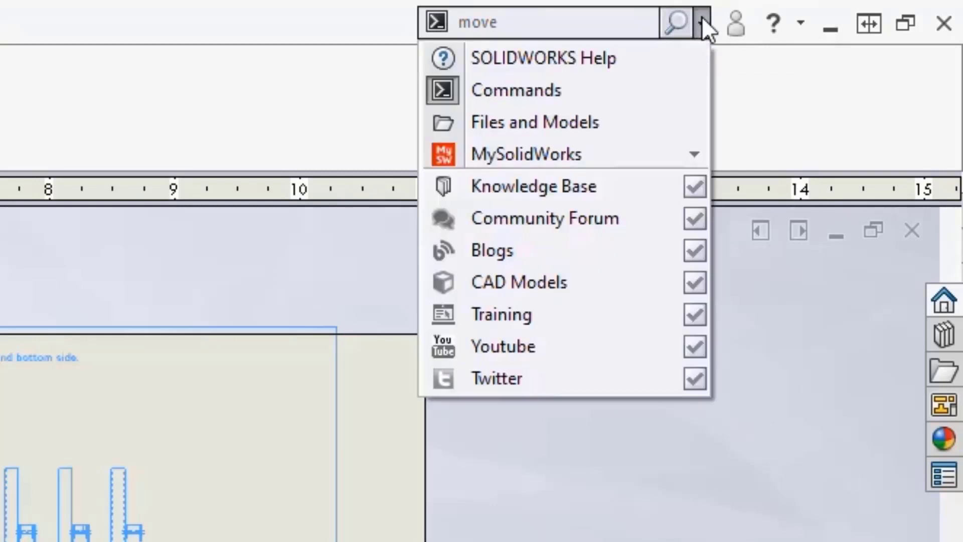
pyautogui.click(527, 25)
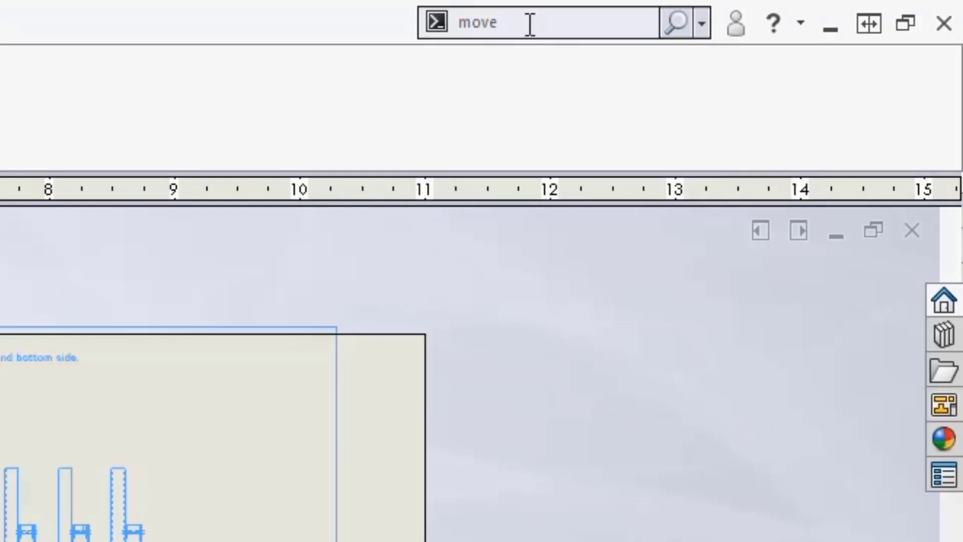
pyautogui.doubleClick(527, 25)
pyautogui.press('BackSpace')
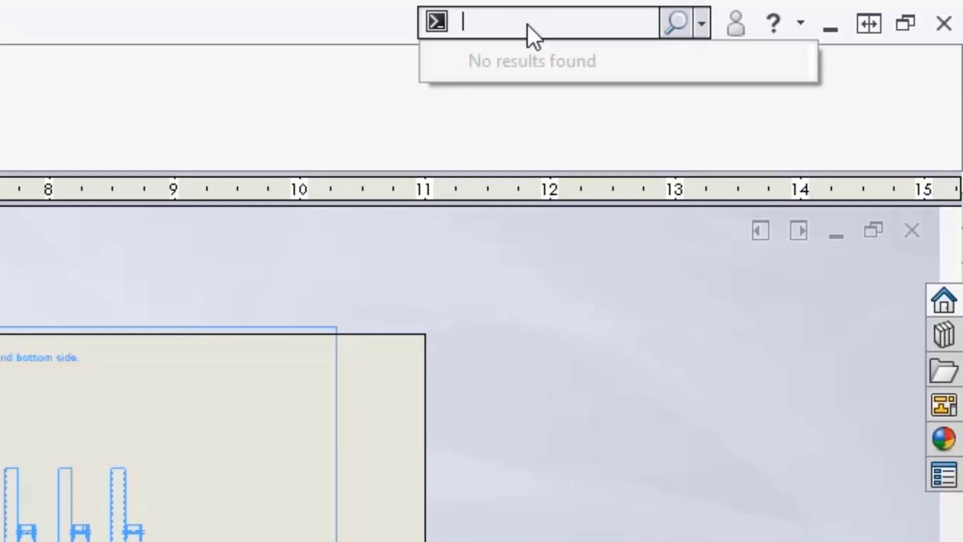
pyautogui.write('move')
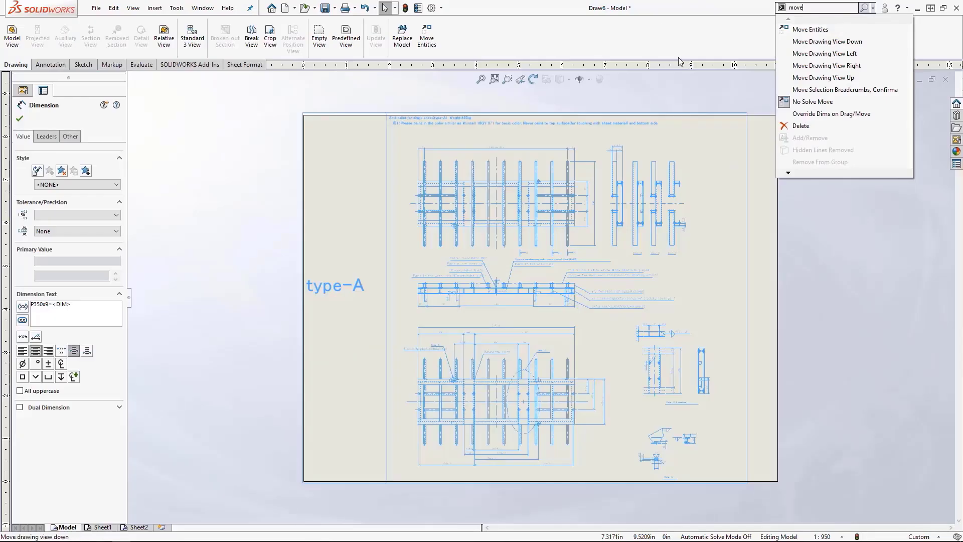
pyautogui.click(792, 85)
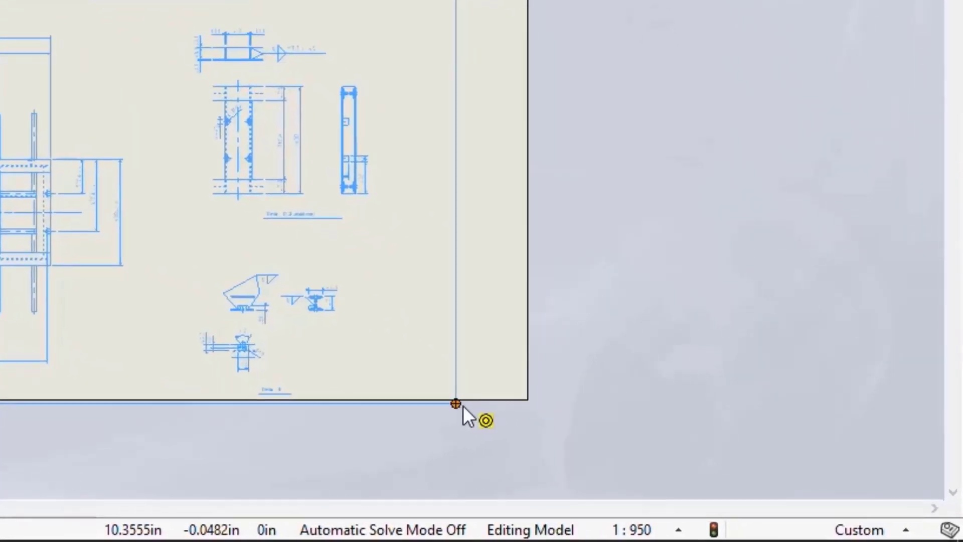
pyautogui.click(463, 406)
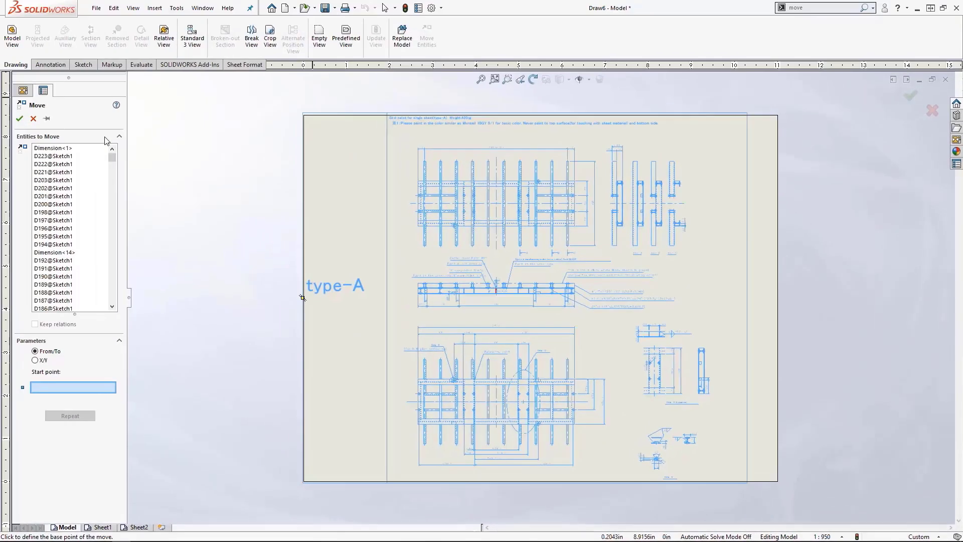
pyautogui.click(33, 118)
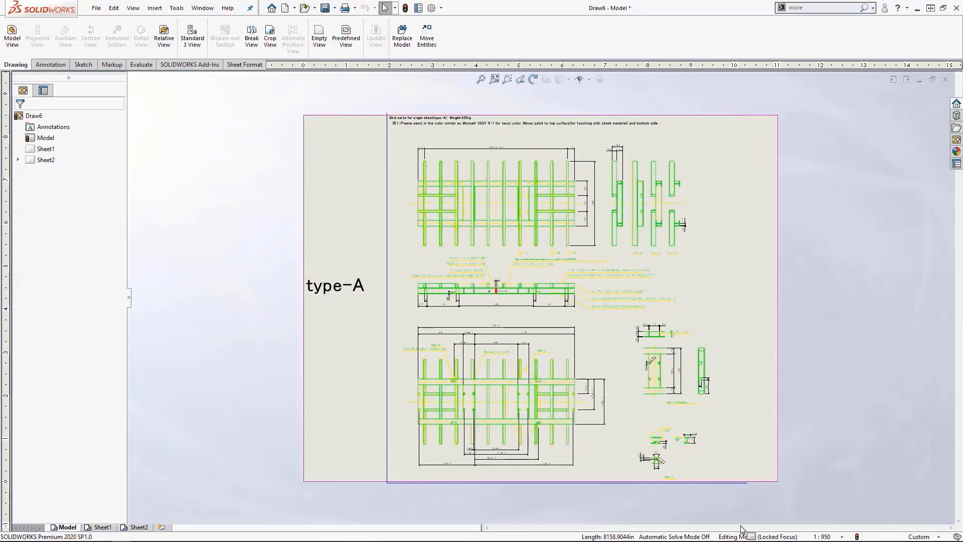
# - Delete the stray vertical line running down the sheet and begin Save As
pyautogui.click(387, 196)
pyautogui.press('Delete')
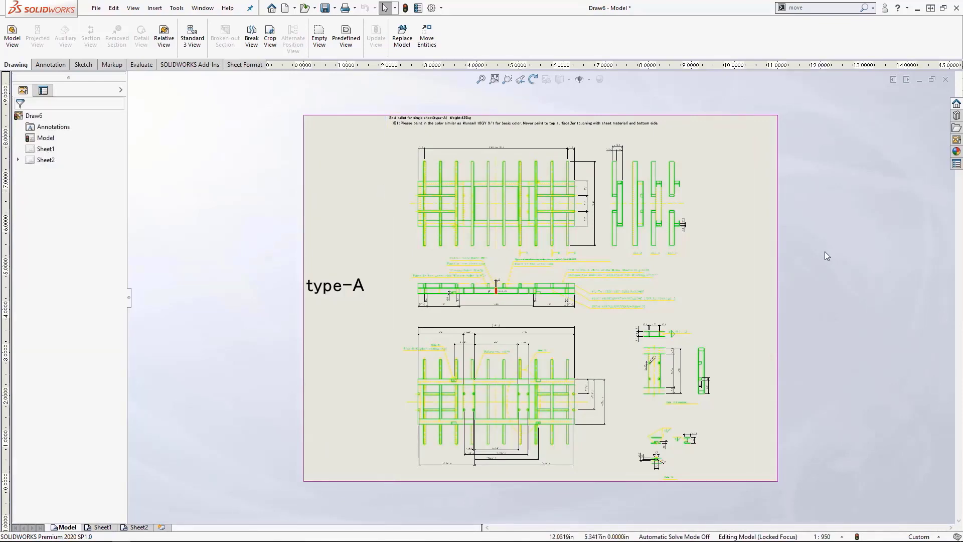
pyautogui.click(325, 7)
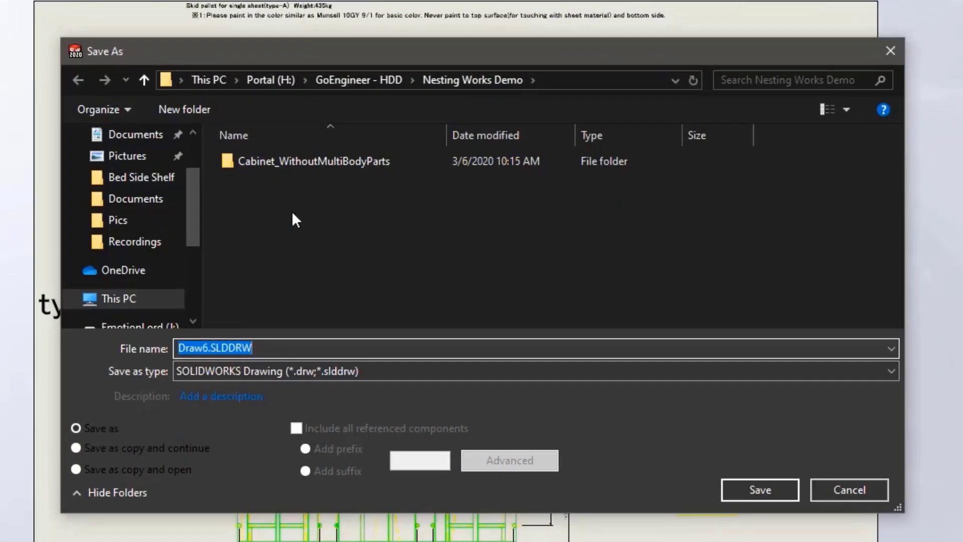
# - Save the drawing to the Desktop as 2D-MTMUS SKID ABCD 0320-1, then start a second save for PDF
pyautogui.click(120, 171)
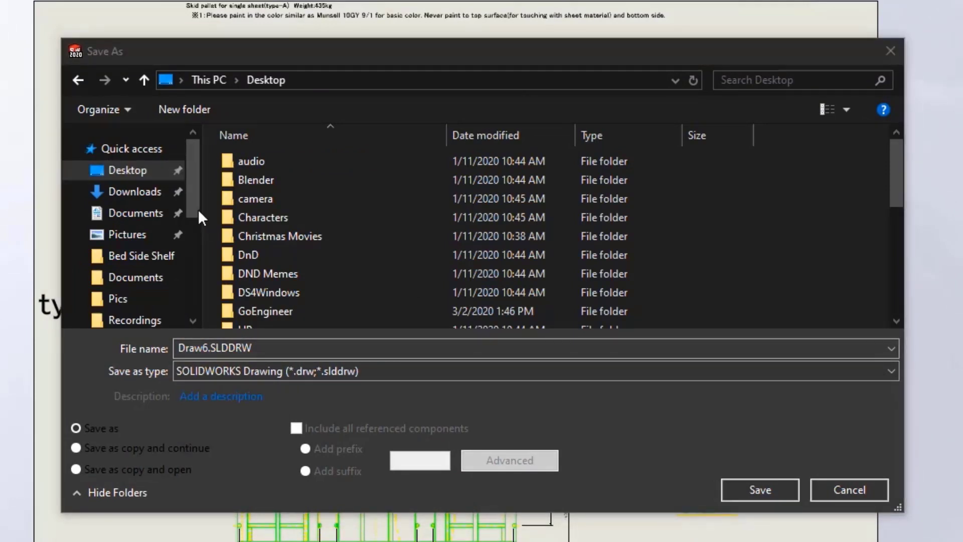
pyautogui.click(321, 346)
pyautogui.hotkey('ctrl', 'a')
pyautogui.write('2D-MTMUS SKID ABCD 0320')
pyautogui.press('Escape')
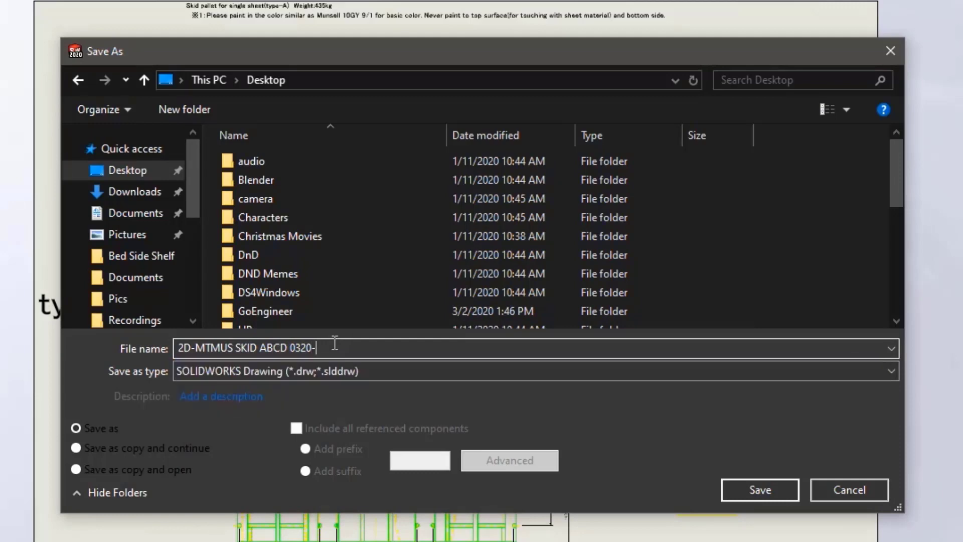
pyautogui.write('-1')
pyautogui.press('Return')
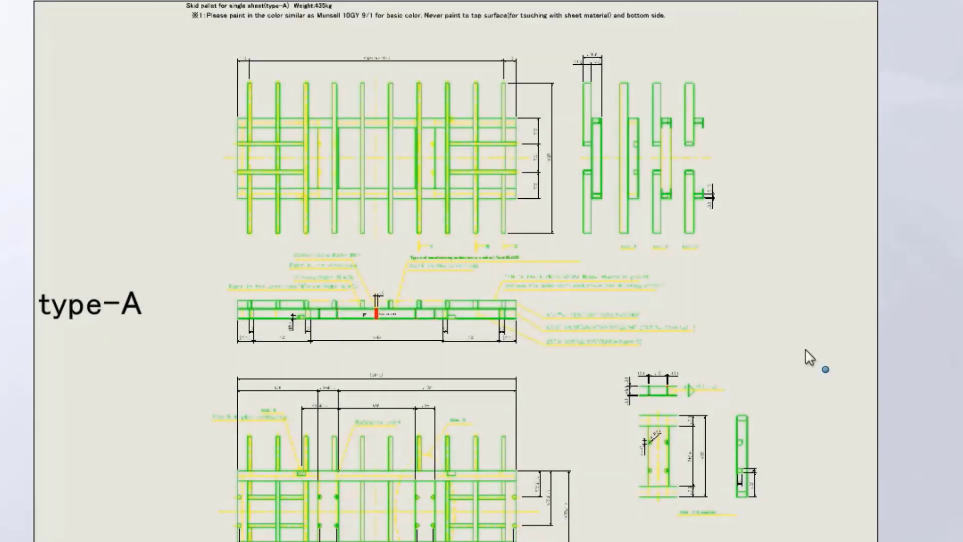
pyautogui.hotkey('ctrl', 'shift', 's')
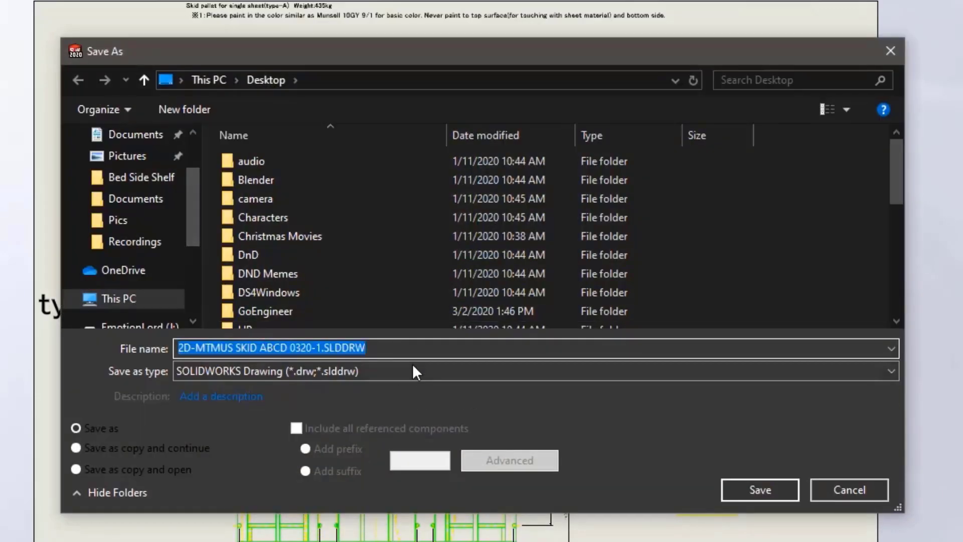
pyautogui.click(412, 370)
# - Export 2D-MTMUS SKID ABCD 0320-1.pdf in grayscale, dismissing the missing font warning
pyautogui.click(351, 429)
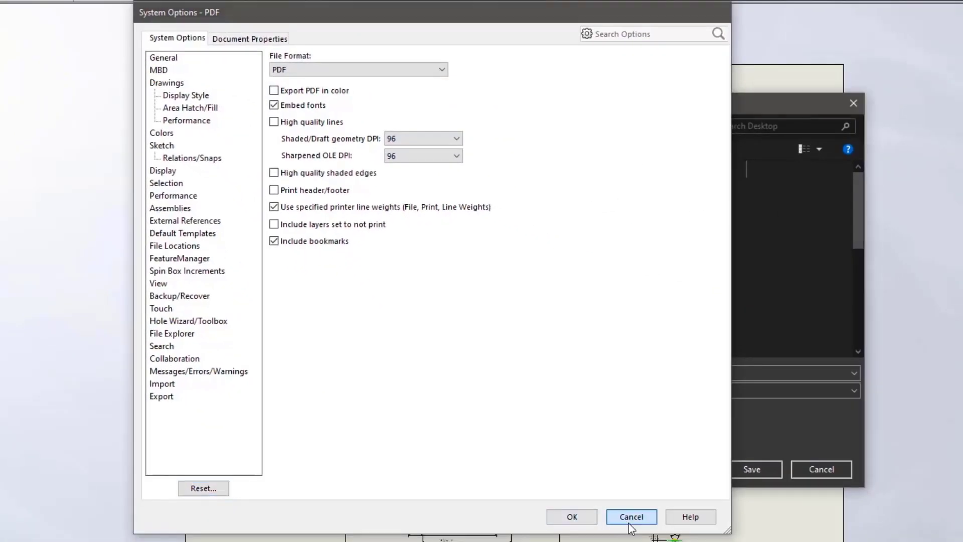
pyautogui.click(631, 517)
pyautogui.click(752, 470)
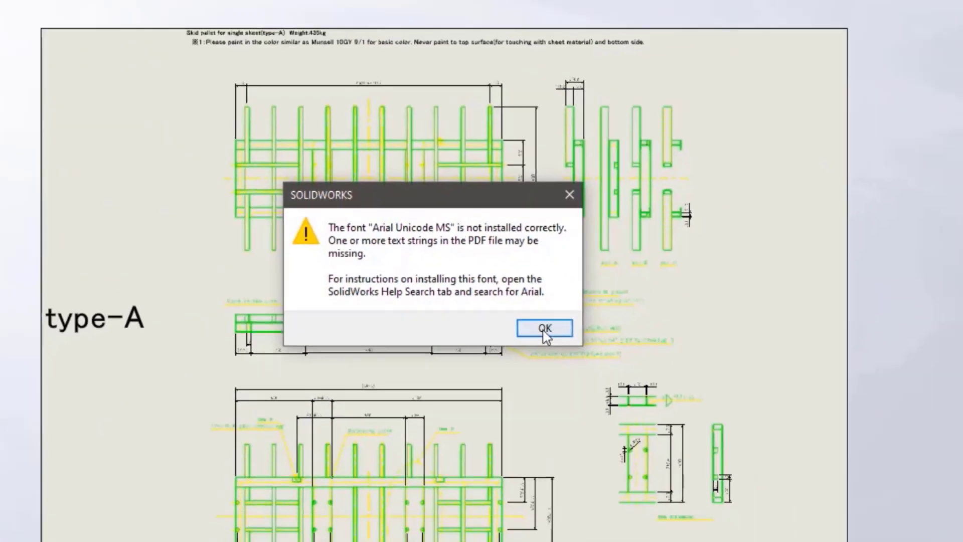
pyautogui.click(705, 447)
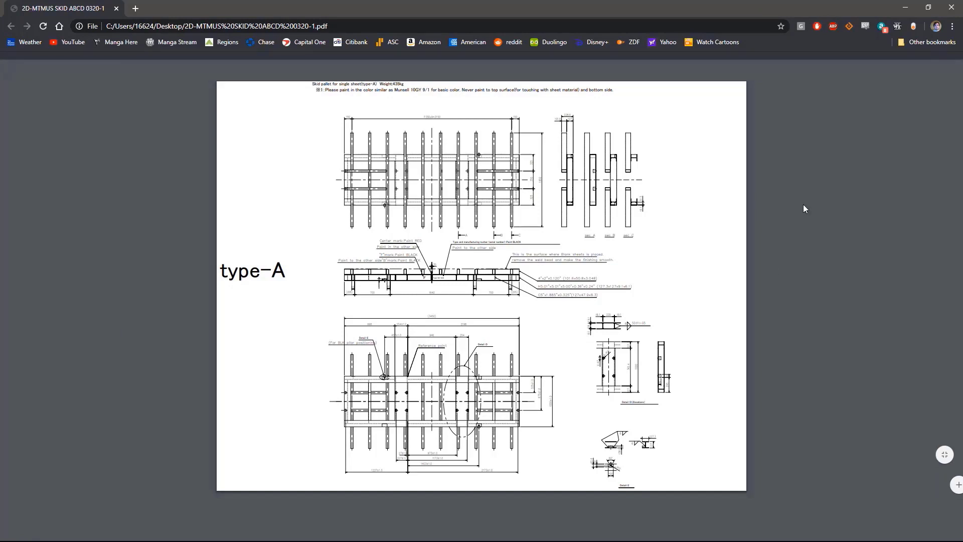
# - Close the PDF viewer and turn on the Line Format toolbar
pyautogui.click(953, 8)
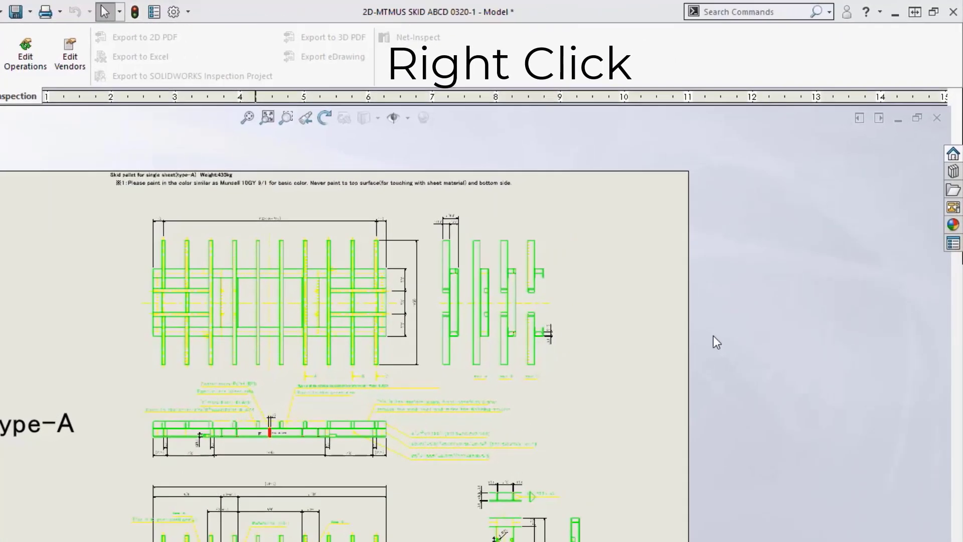
pyautogui.rightClick(749, 31)
pyautogui.moveTo(778, 75)
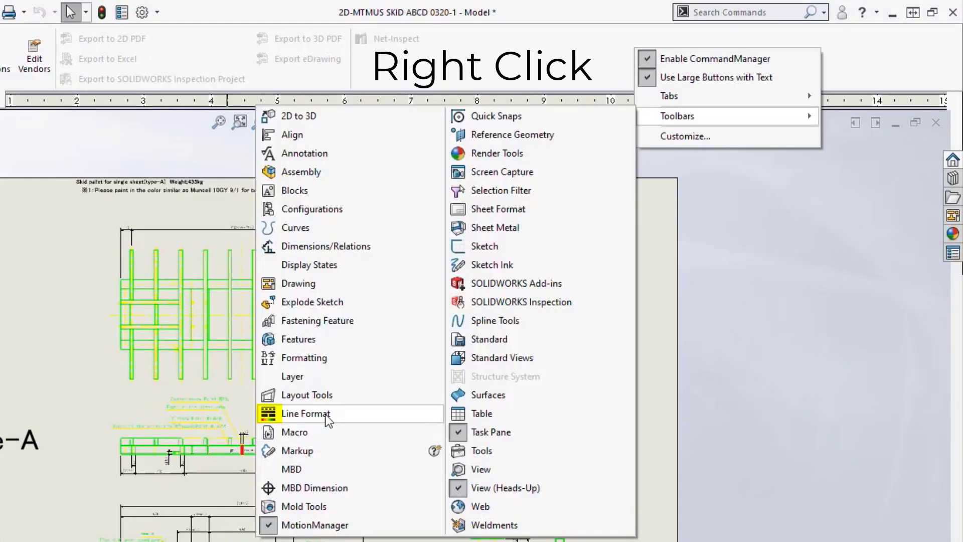
pyautogui.click(357, 415)
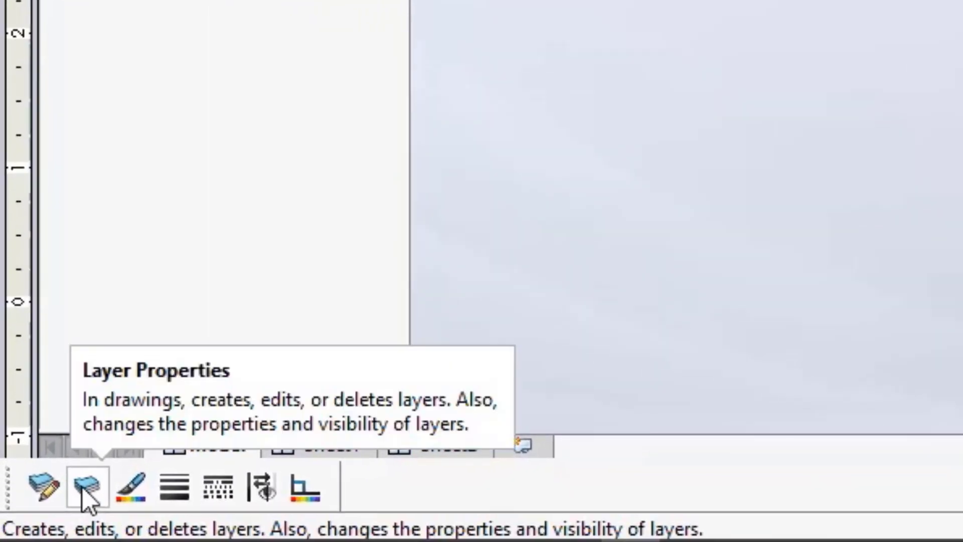
# - Change layer 250's colour from yellow to black in Layer Properties
pyautogui.click(82, 487)
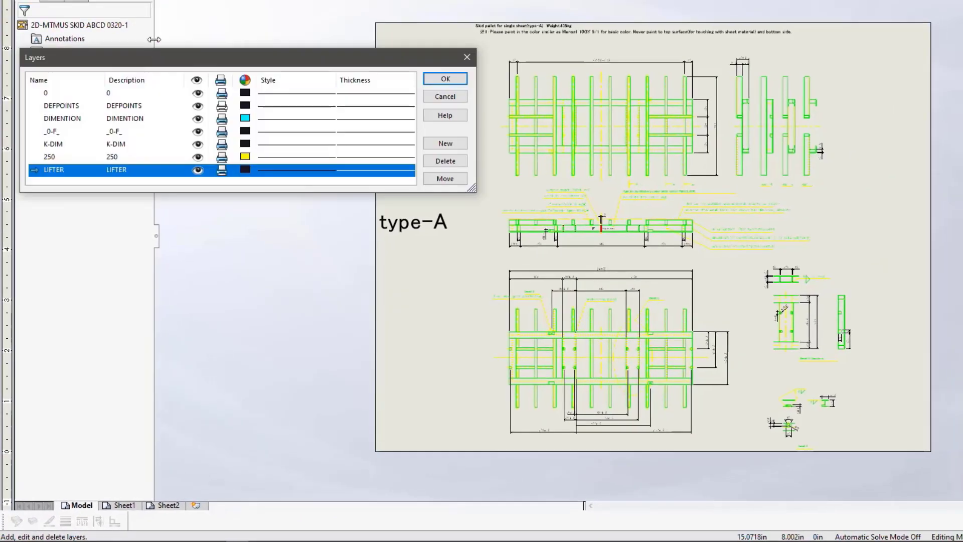
pyautogui.click(245, 157)
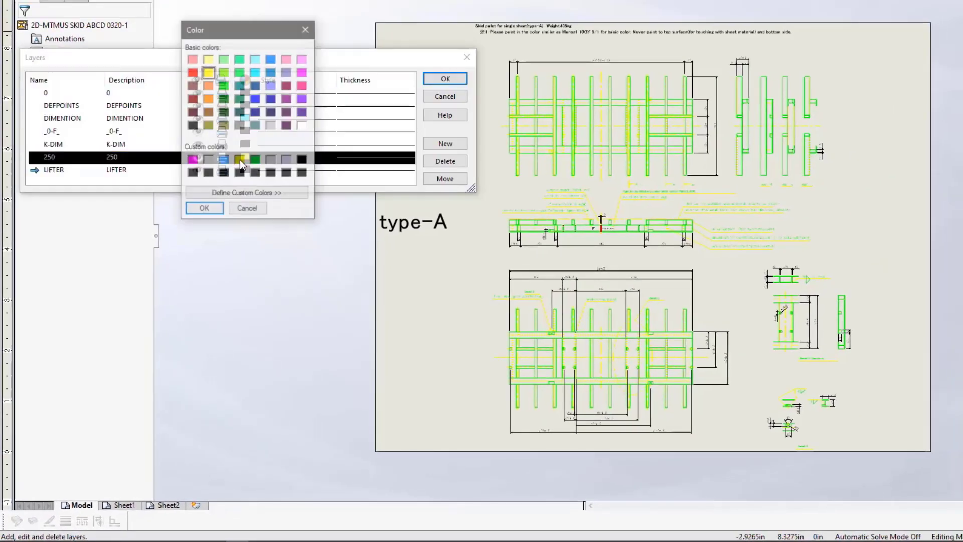
pyautogui.click(190, 175)
pyautogui.click(202, 207)
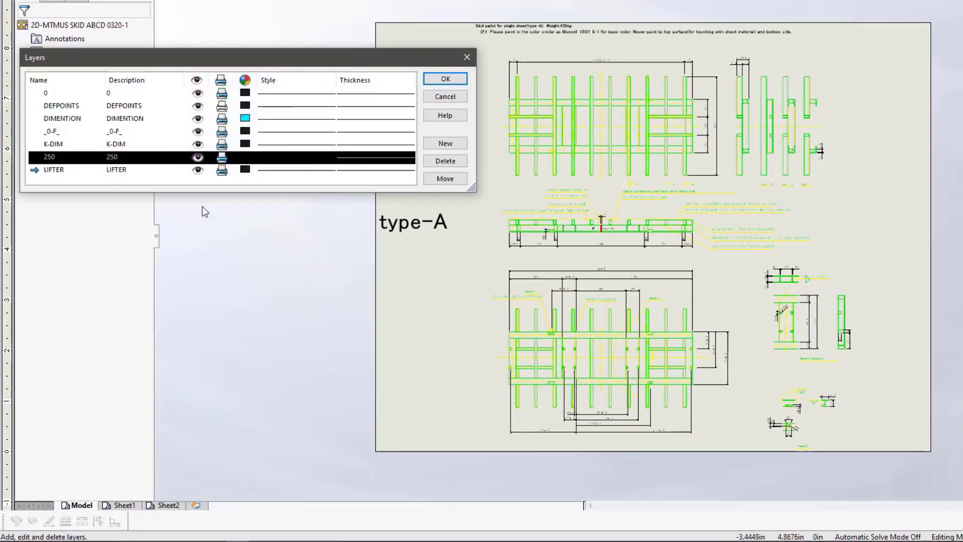
pyautogui.click(445, 79)
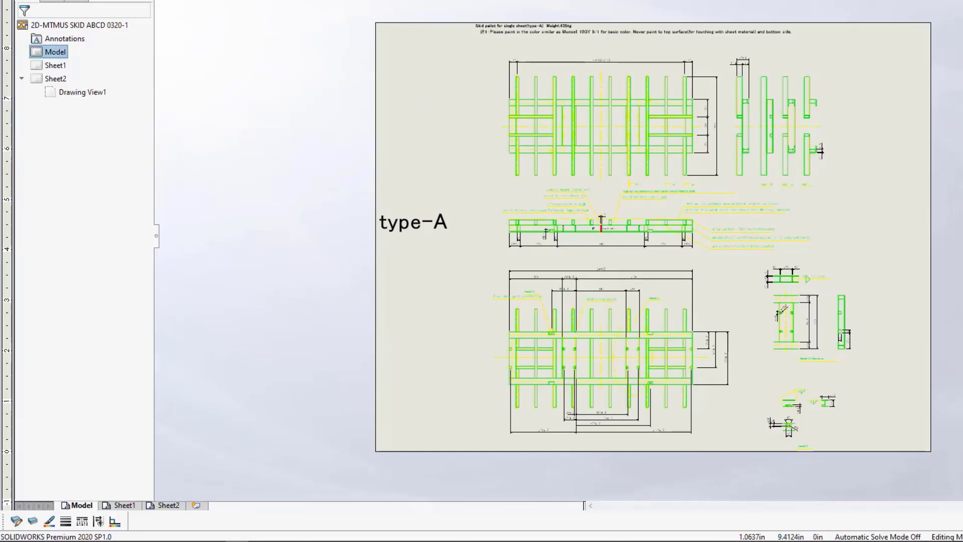
# - Select all lines and annotations on the type-A sheet and set their line color to black
pyautogui.moveTo(424, 44)
pyautogui.mouseDown()
pyautogui.moveTo(861, 388)
pyautogui.moveTo(913, 452)
pyautogui.mouseUp()
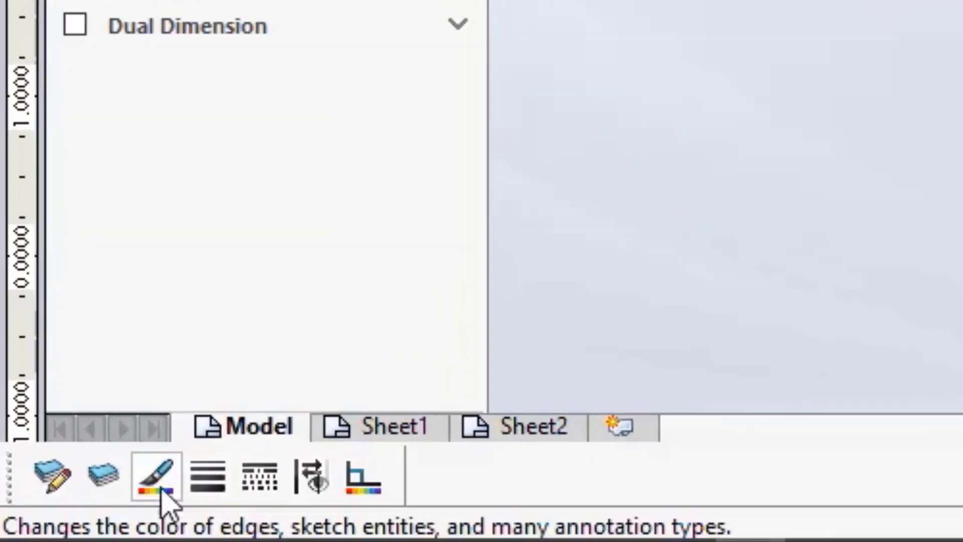
pyautogui.click(165, 501)
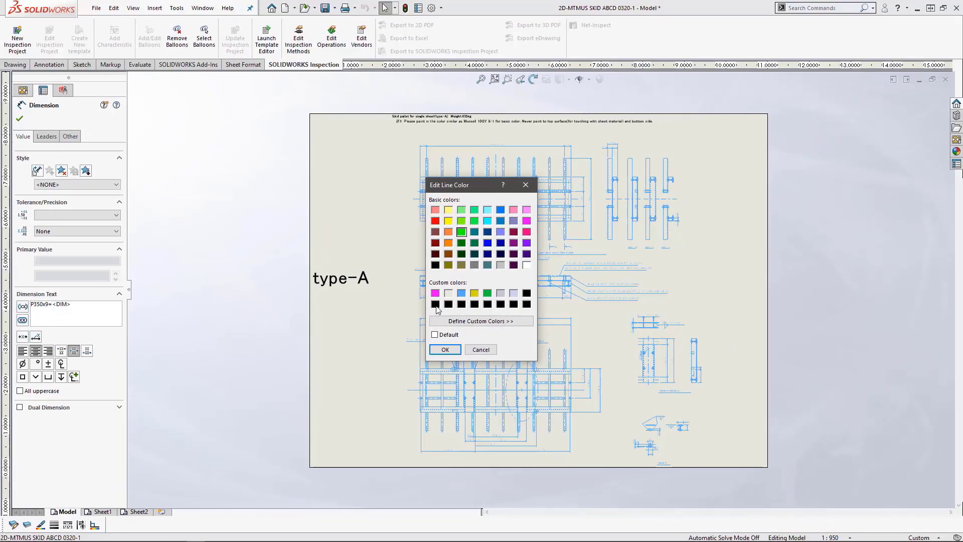
pyautogui.click(436, 304)
pyautogui.click(445, 350)
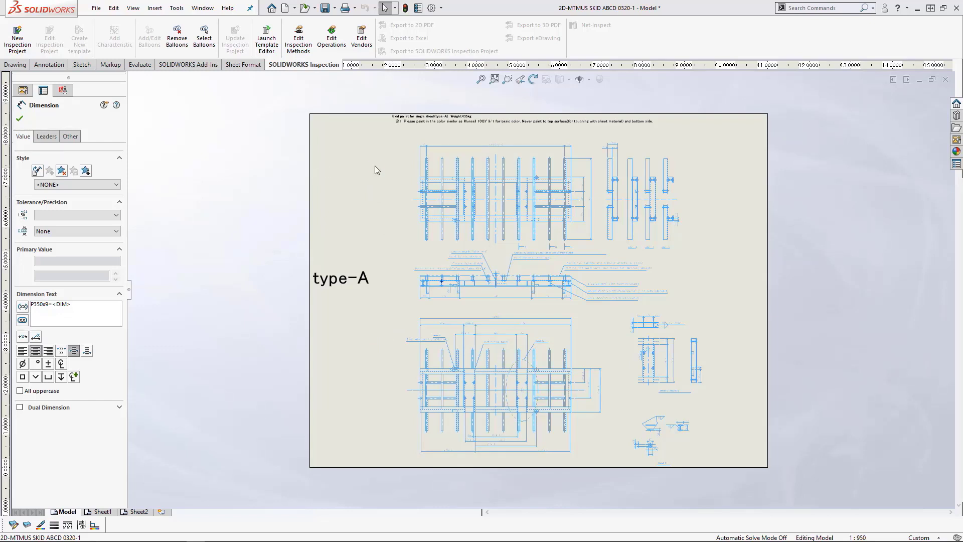
pyautogui.click(891, 181)
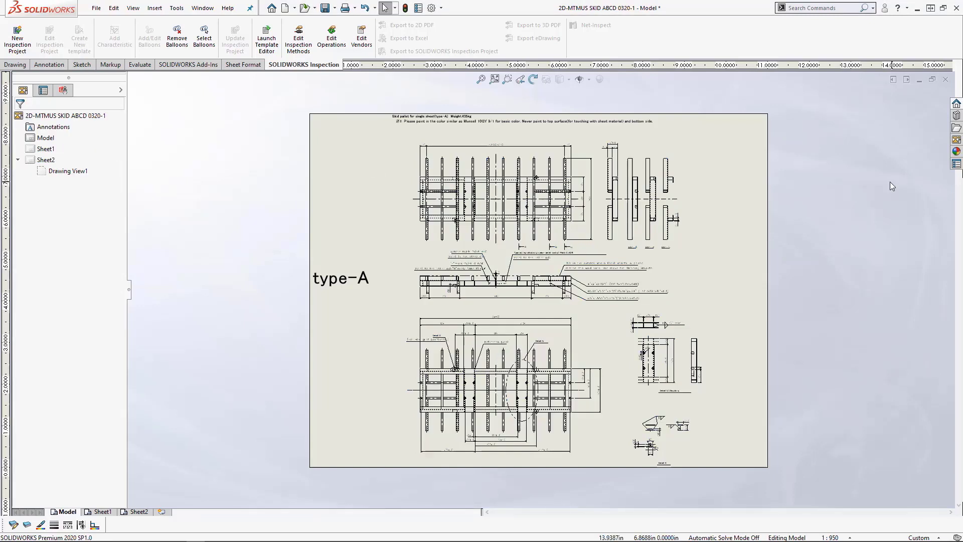